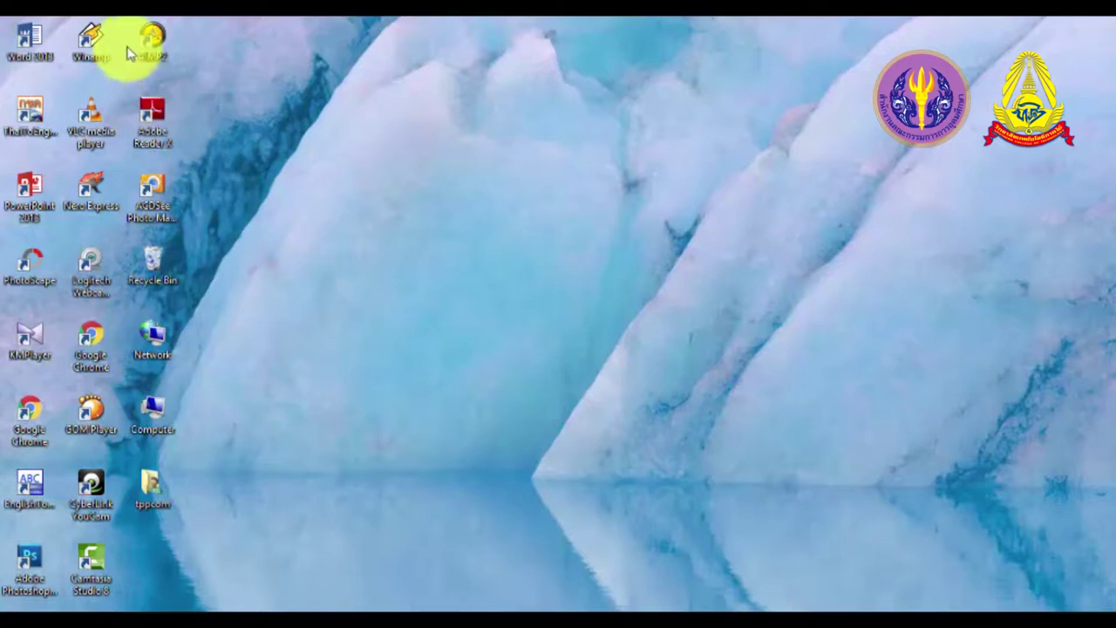
# Step: Launch Word 2013 and create a new blank document, Document1
pyautogui.doubleClick(26, 42)
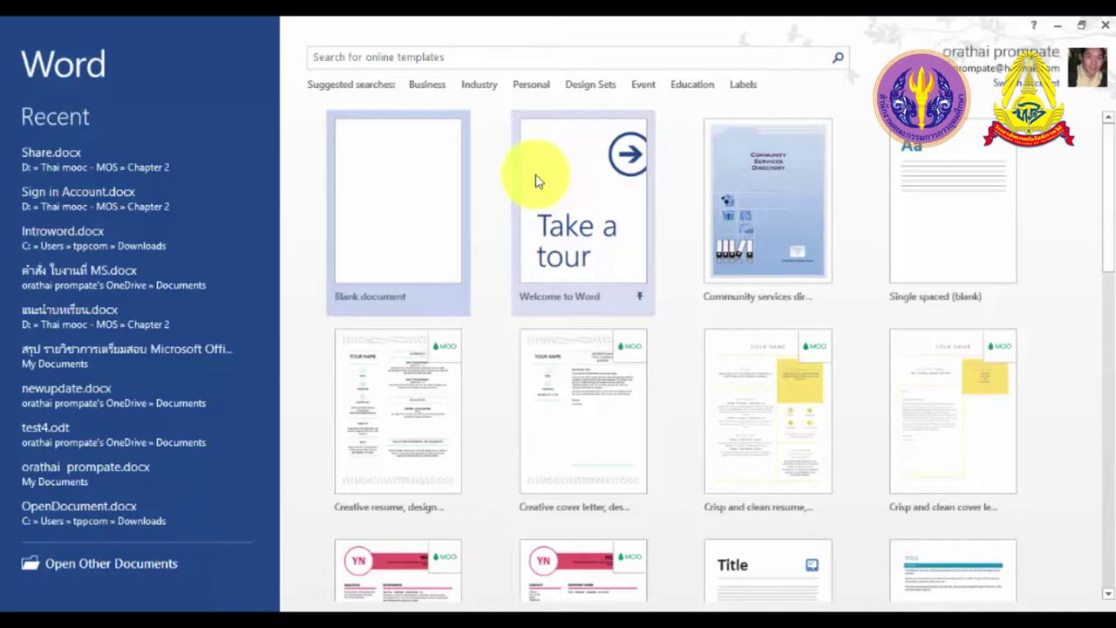
pyautogui.click(435, 198)
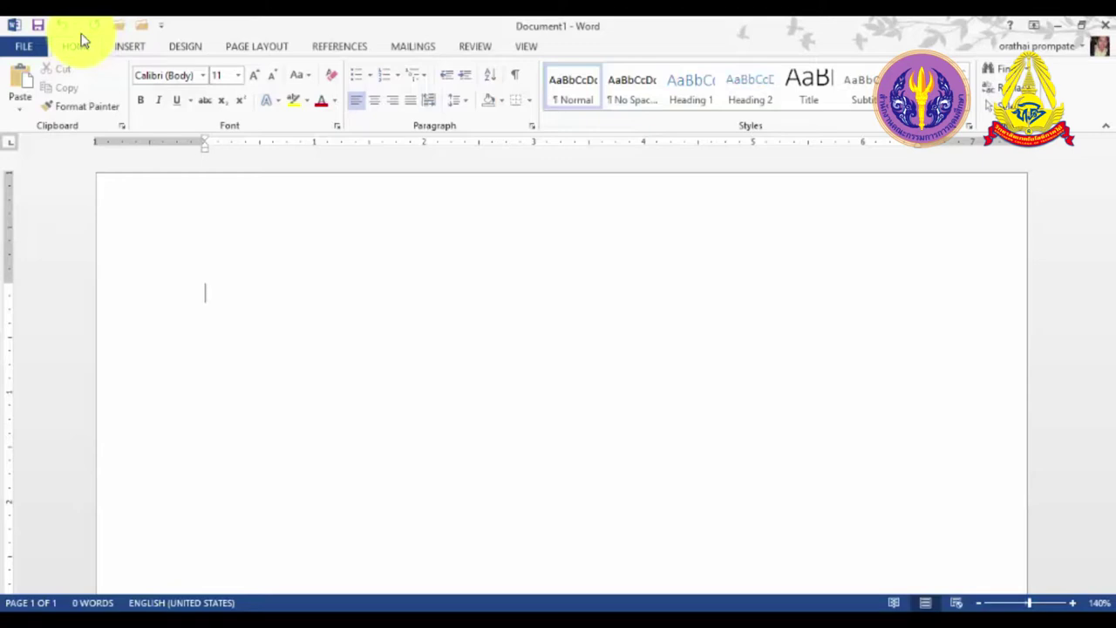
# Step: Add the Home ribbon's Format Painter command to the Quick Access Toolbar
pyautogui.click(160, 27)
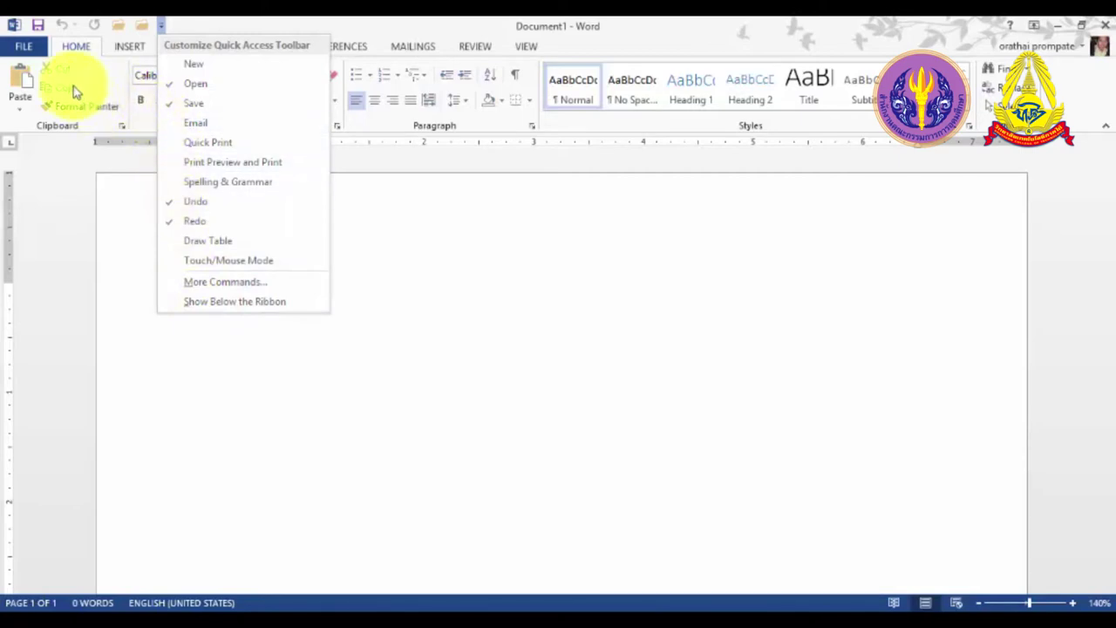
pyautogui.click(27, 89)
pyautogui.rightClick(26, 84)
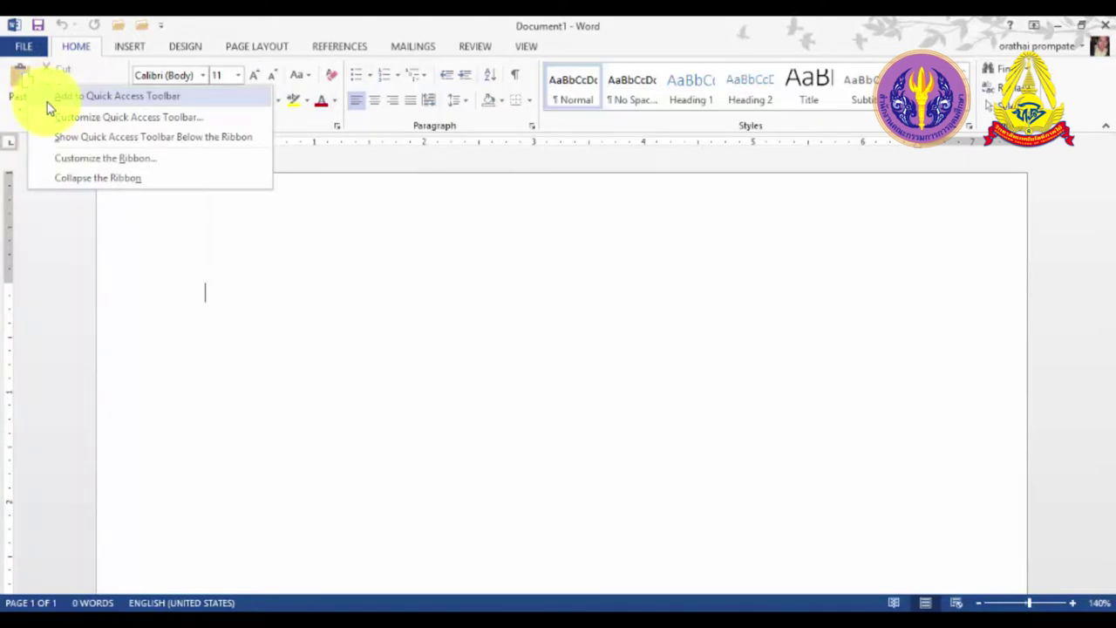
pyautogui.click(47, 102)
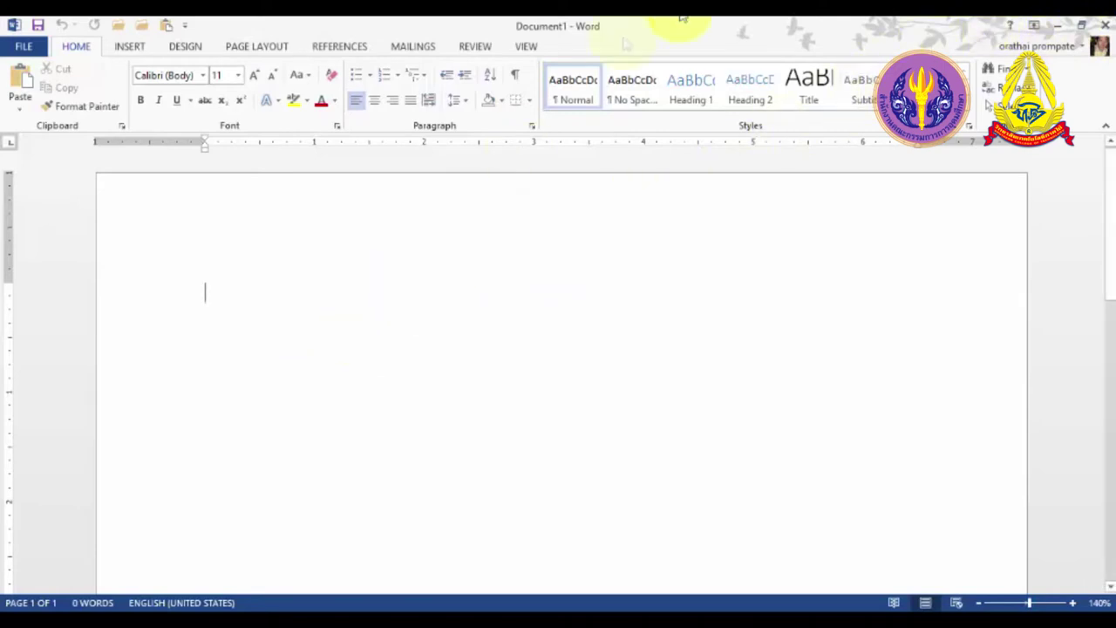
# Step: Show the ribbon display choices: Auto-hide Ribbon, Show Tabs, and Show Tabs and Commands
pyautogui.click(1032, 26)
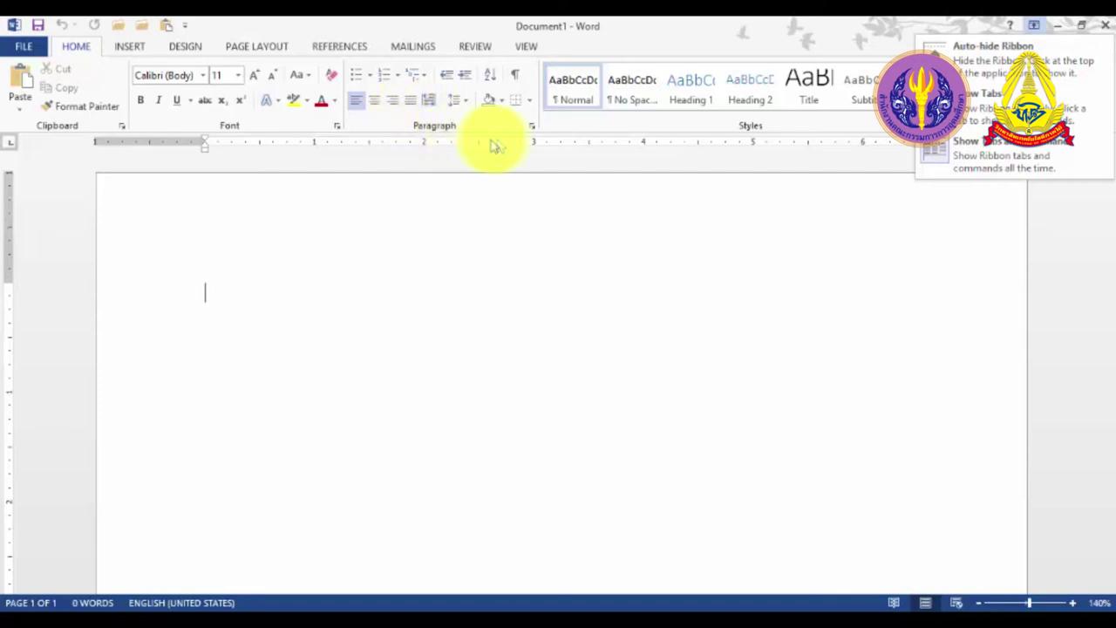
pyautogui.click(532, 127)
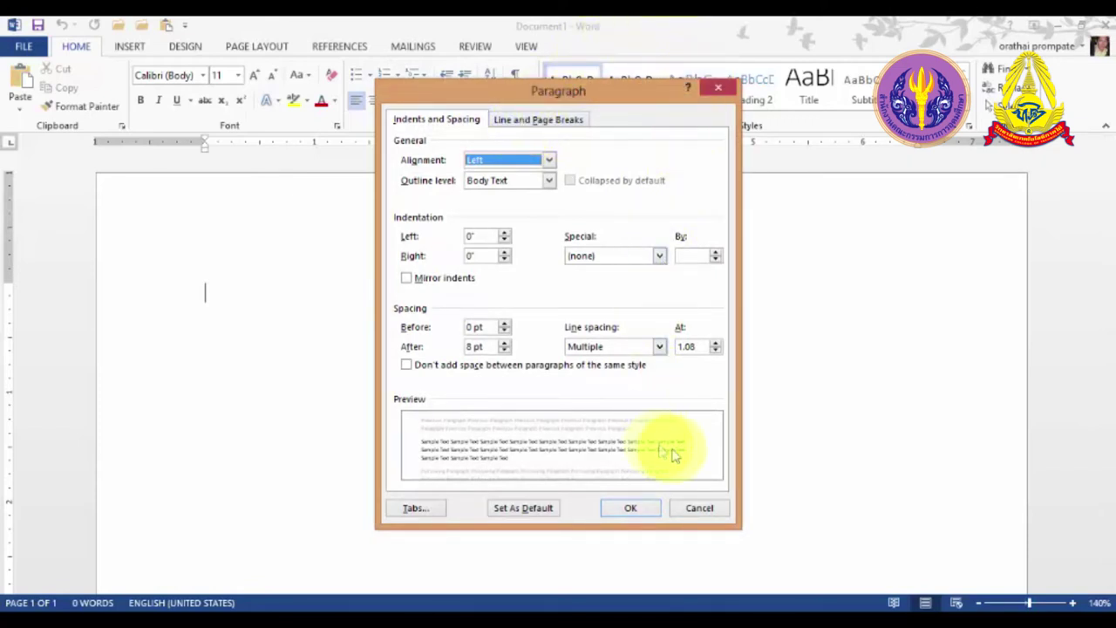
pyautogui.click(688, 509)
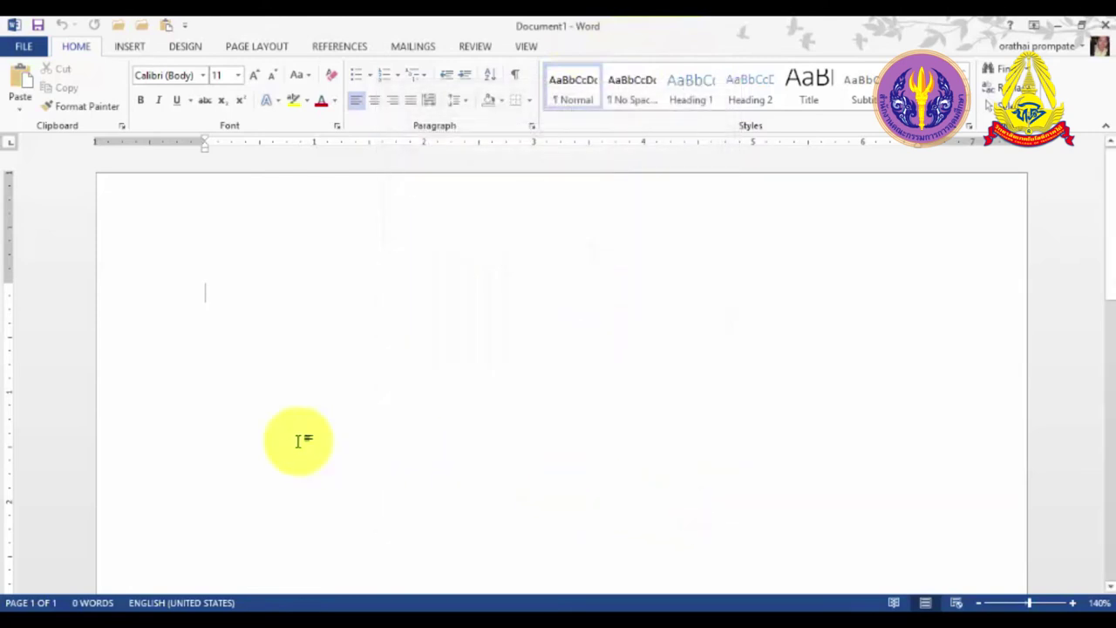